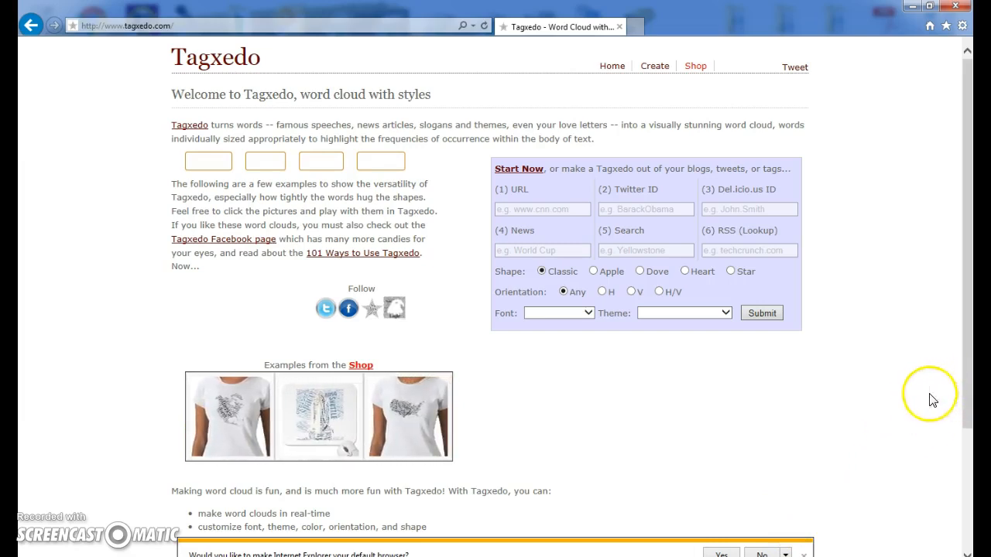
# Step: Decline the default-browser prompt, start a new word cloud and open its load dialog
pyautogui.click(762, 553)
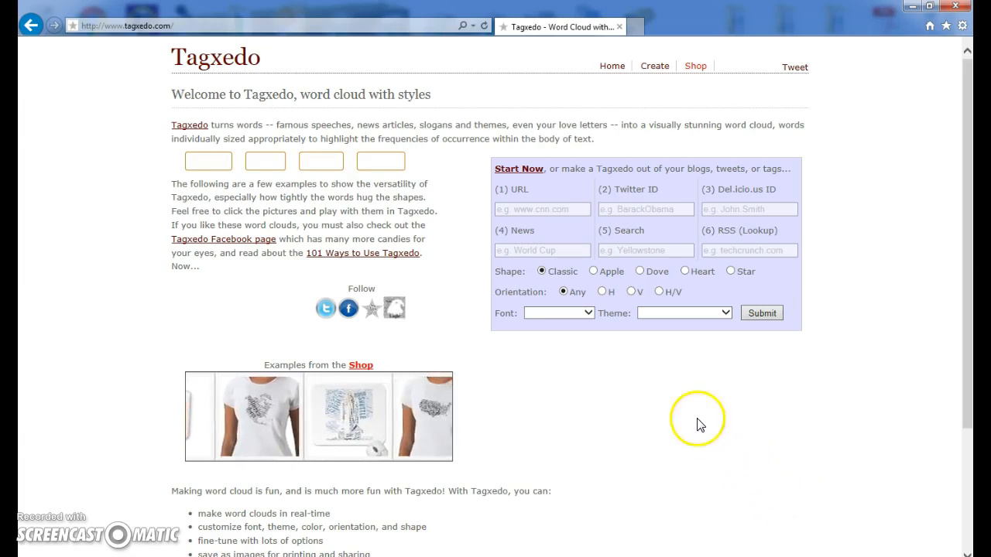
pyautogui.click(519, 172)
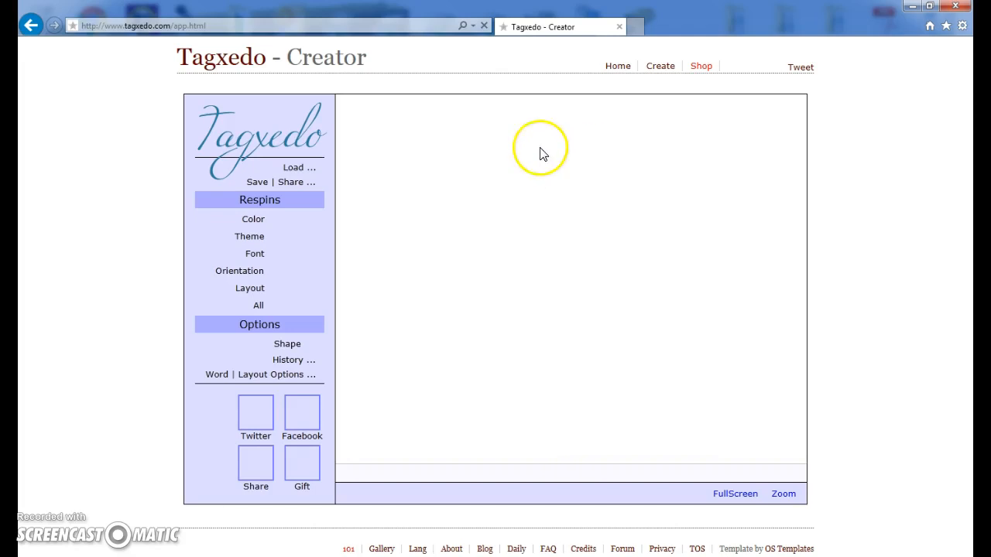
pyautogui.click(297, 169)
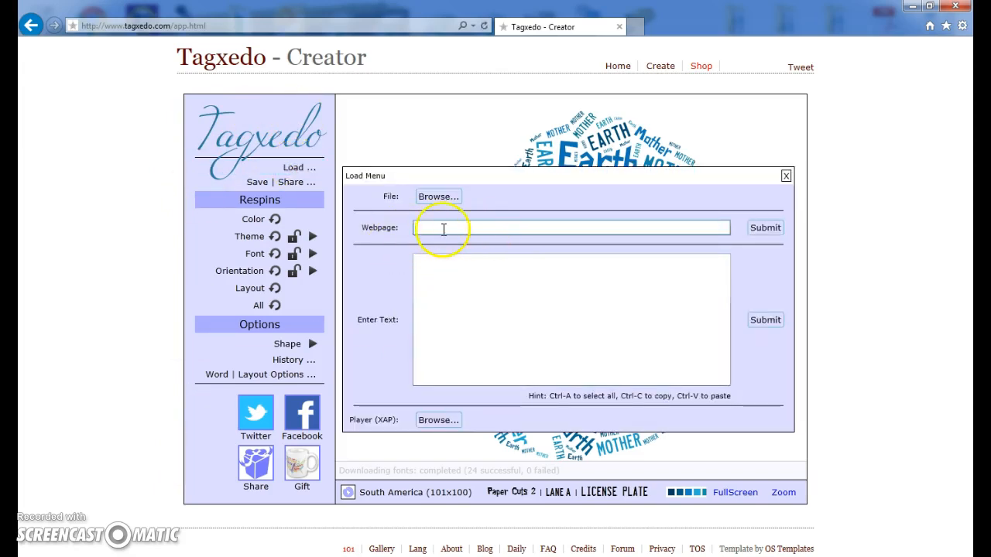
# Step: Enter the person's full name and OSU running family church faith chocolate coffee BuckeyeFootball Ohio teacher mom as the cloud's text and submit it
pyautogui.click(441, 320)
pyautogui.click(441, 294)
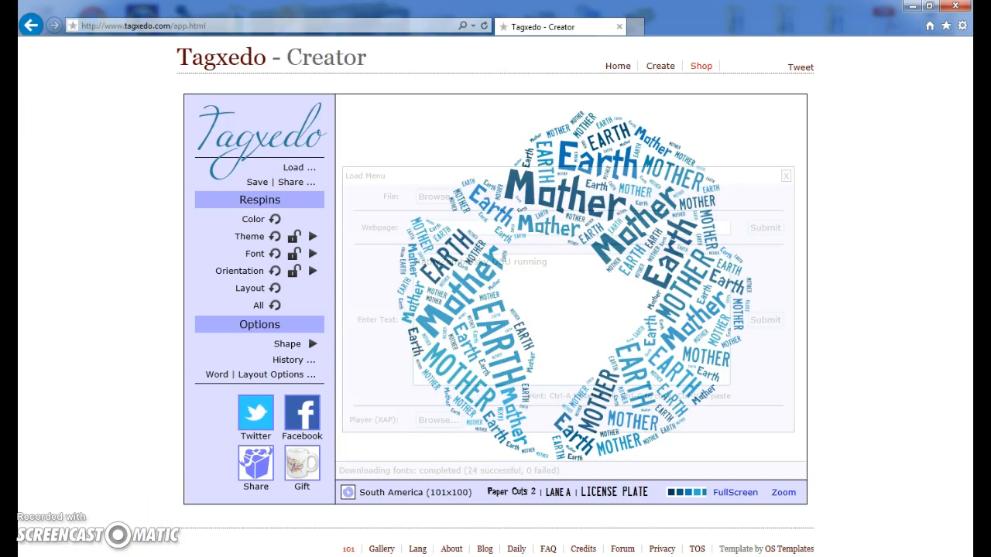
pyautogui.click(652, 354)
pyautogui.click(726, 261)
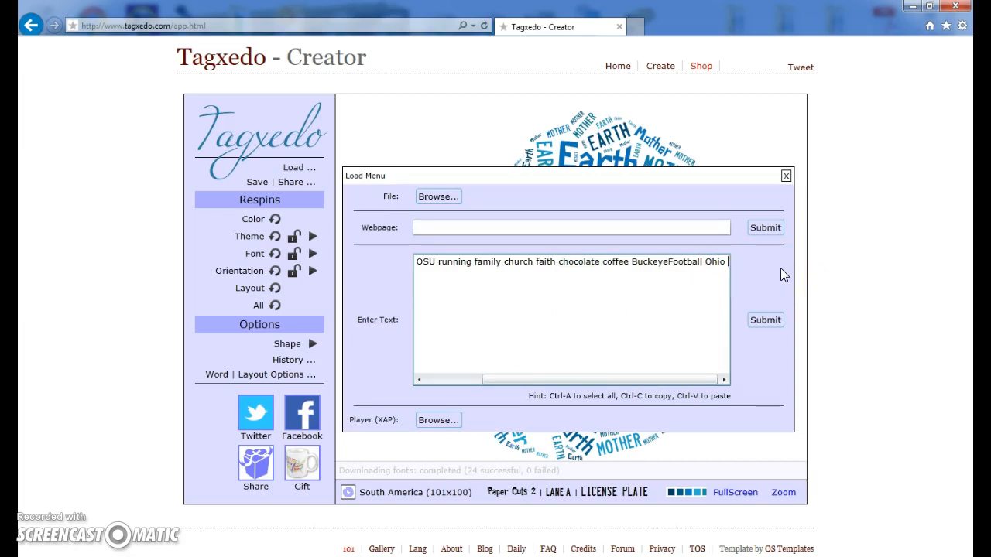
pyautogui.write('teacher')
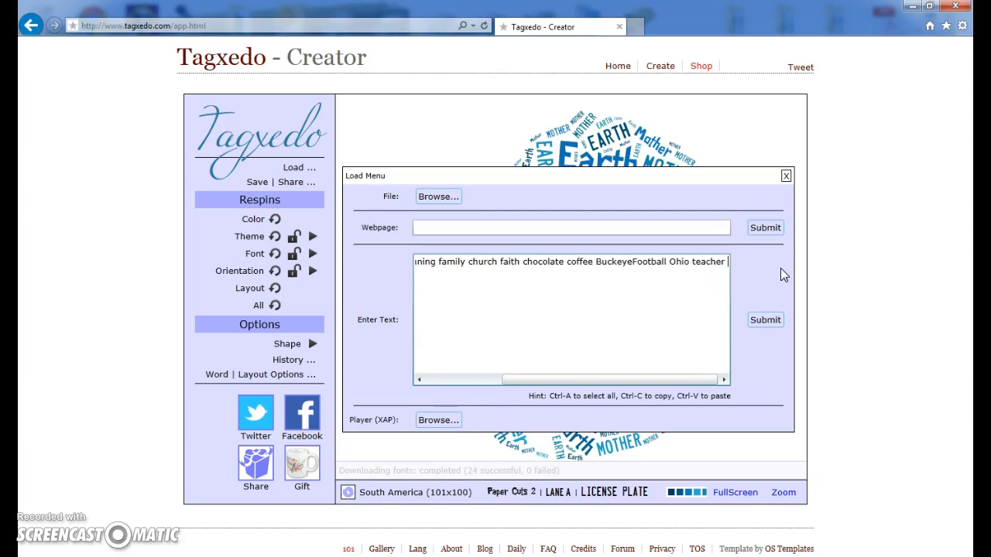
pyautogui.write(' MOM')
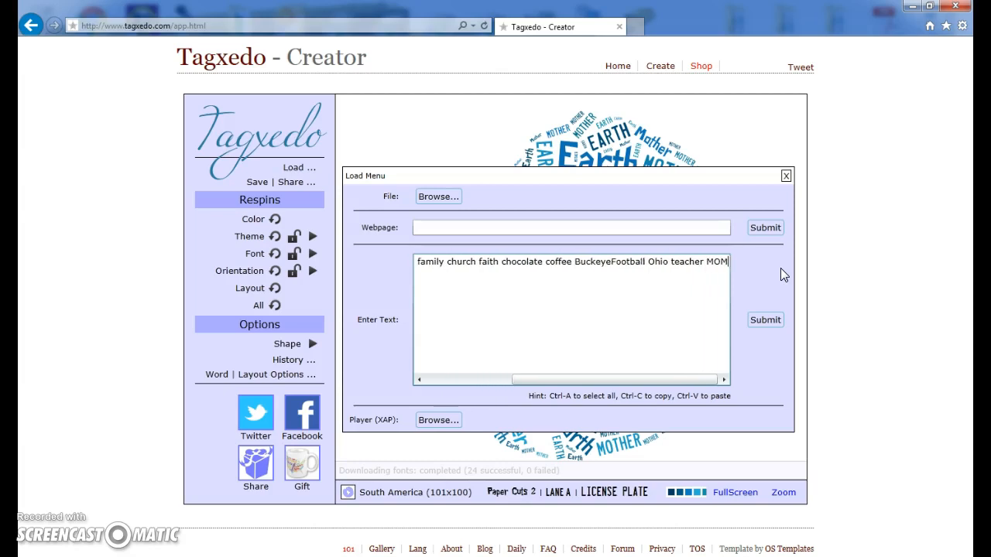
pyautogui.press('BackSpace')
pyautogui.press('BackSpace')
pyautogui.write('mom')
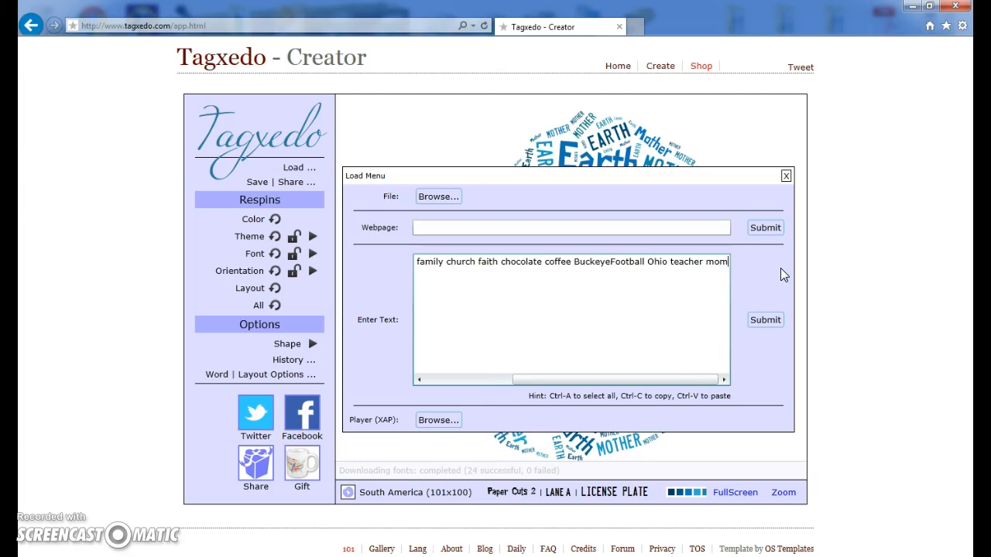
pyautogui.click(761, 320)
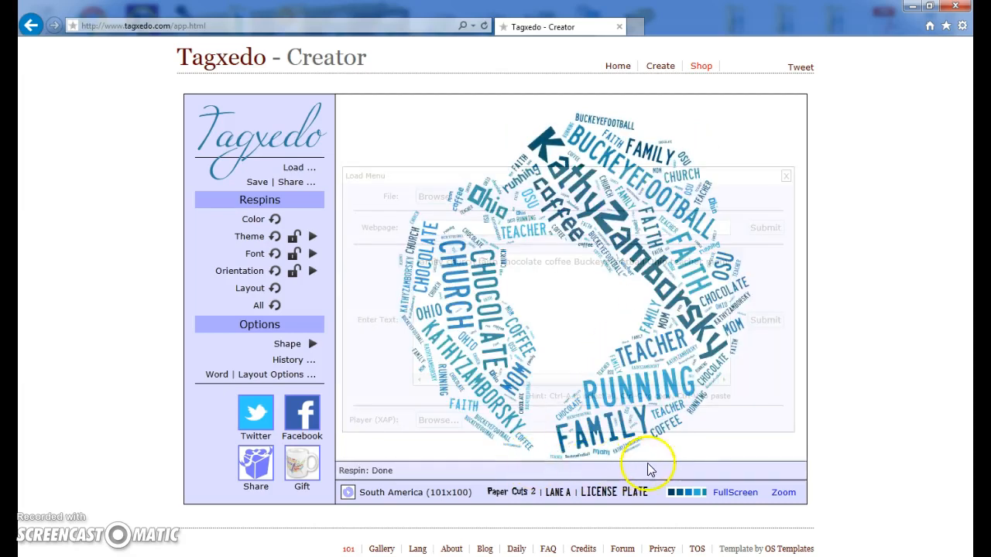
pyautogui.click(786, 176)
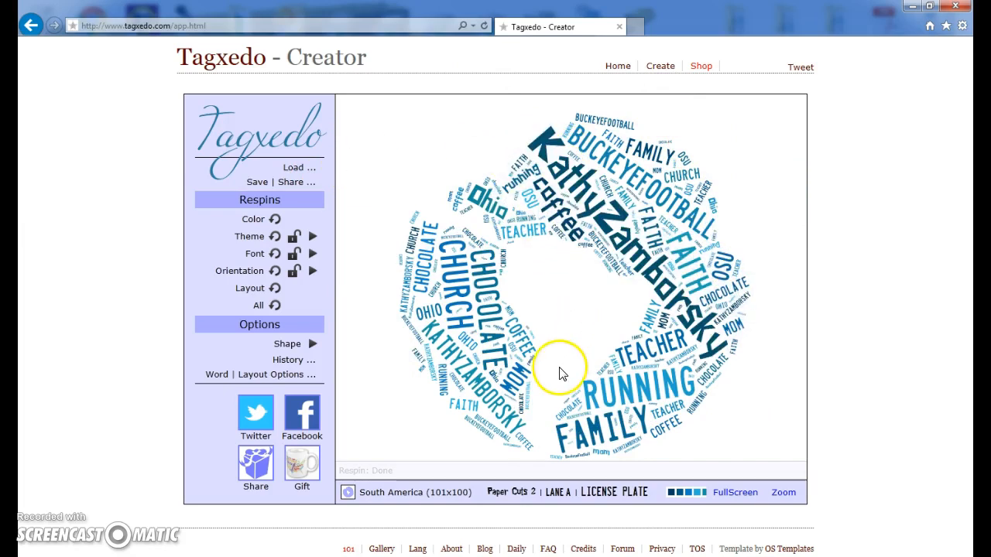
# Step: Look through the available shapes and change the word cloud's shape to Apple
pyautogui.click(313, 345)
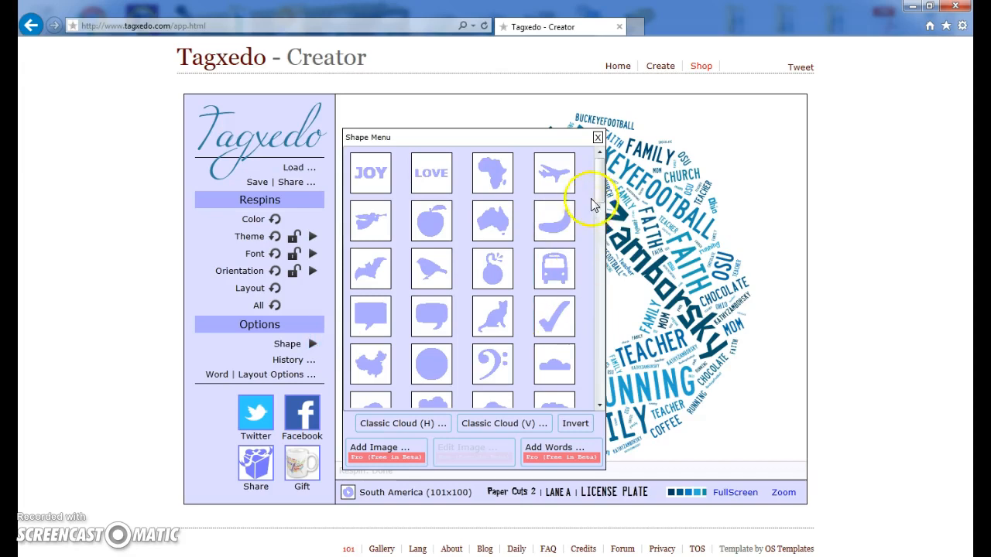
pyautogui.moveTo(597, 186); pyautogui.dragTo(596, 400)
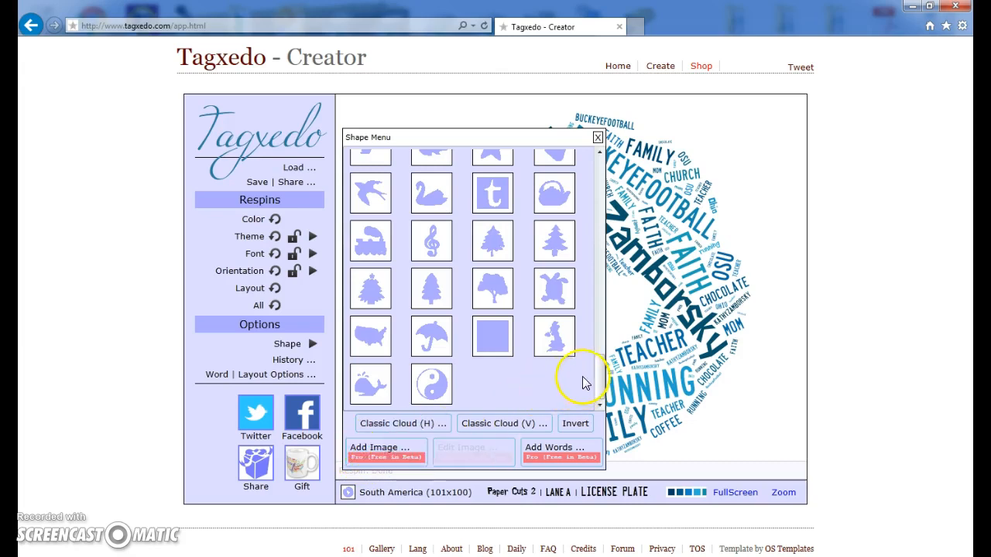
pyautogui.moveTo(597, 387); pyautogui.dragTo(598, 195)
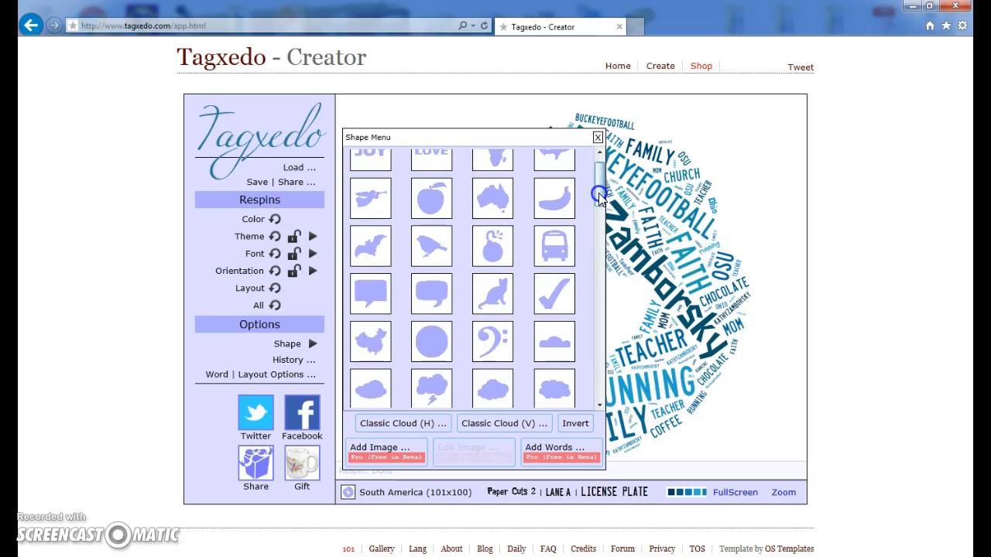
pyautogui.click(435, 197)
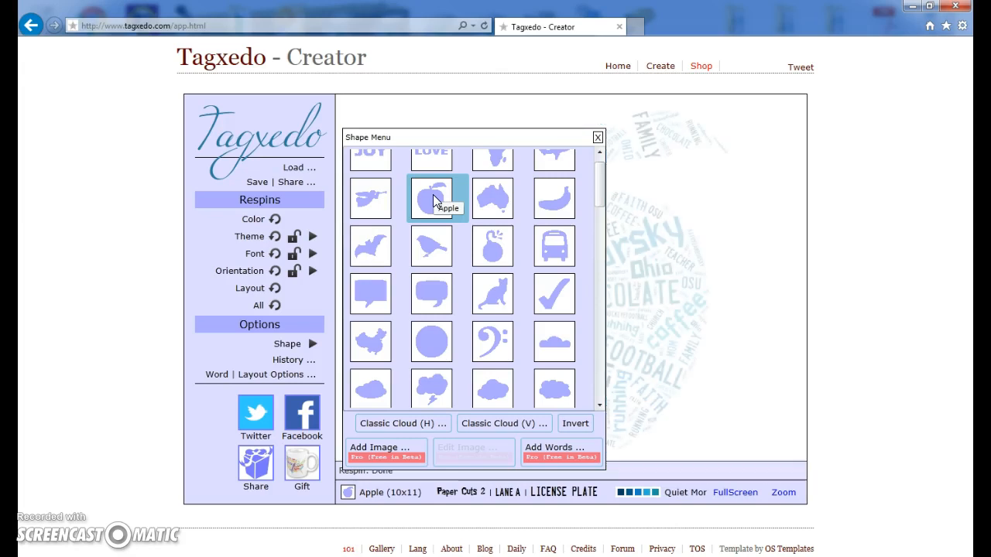
pyautogui.click(430, 200)
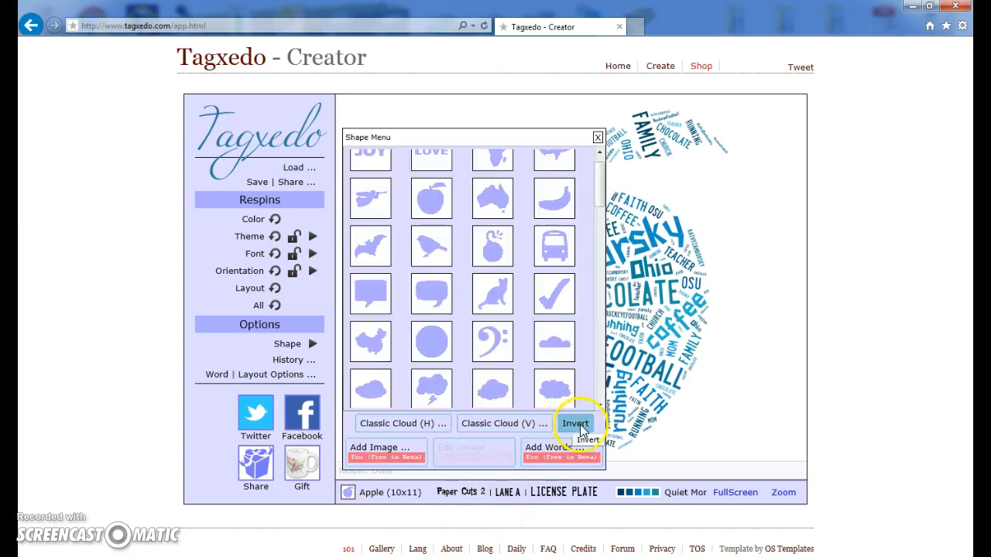
# Step: Try the inverted shape option, switch it back off and reapply the regular Apple shape
pyautogui.click(577, 424)
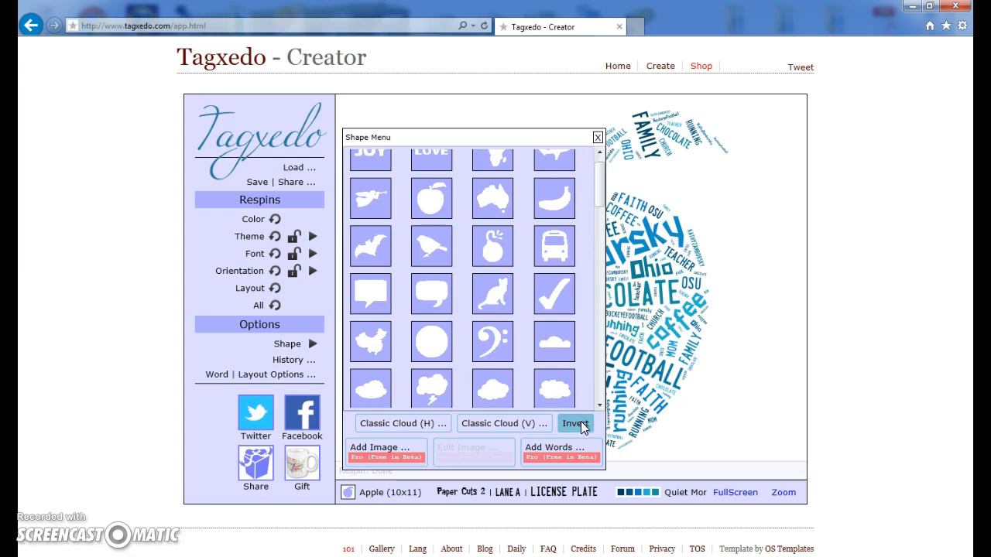
pyautogui.click(576, 424)
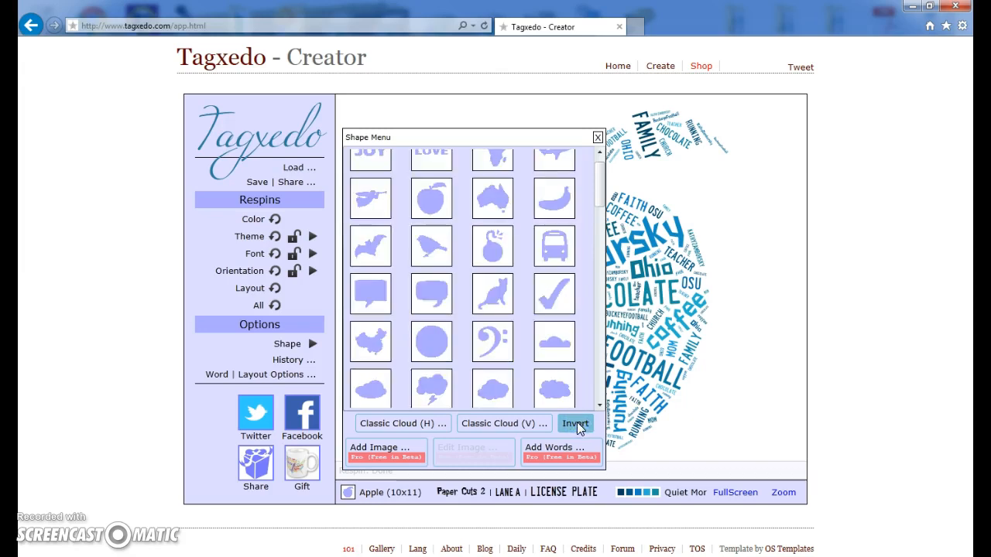
pyautogui.click(455, 223)
pyautogui.click(576, 424)
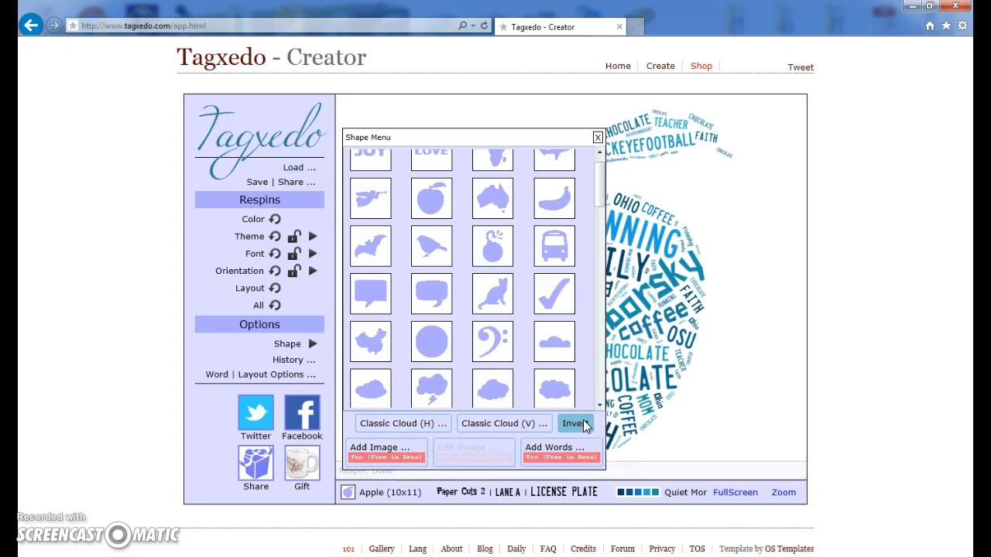
pyautogui.click(598, 138)
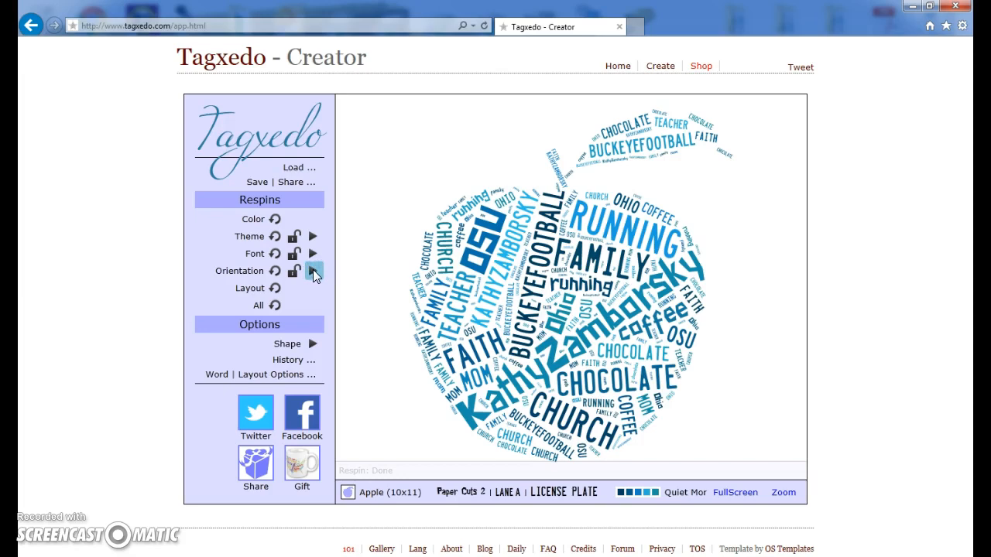
# Step: Try the Vertical and H/V (Orthogonal) word orientations, and settle on Horizontal for the apple cloud
pyautogui.click(313, 271)
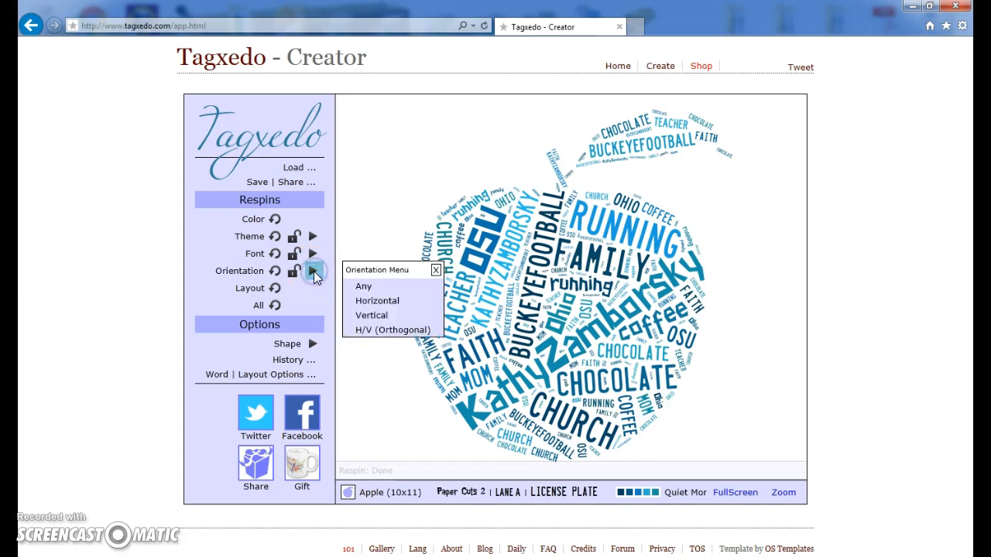
pyautogui.click(368, 300)
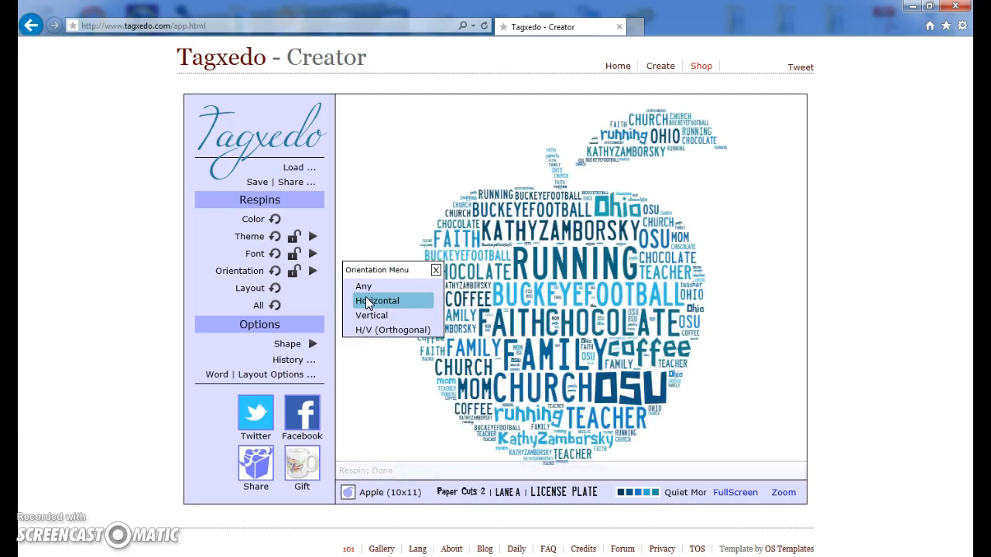
pyautogui.click(375, 319)
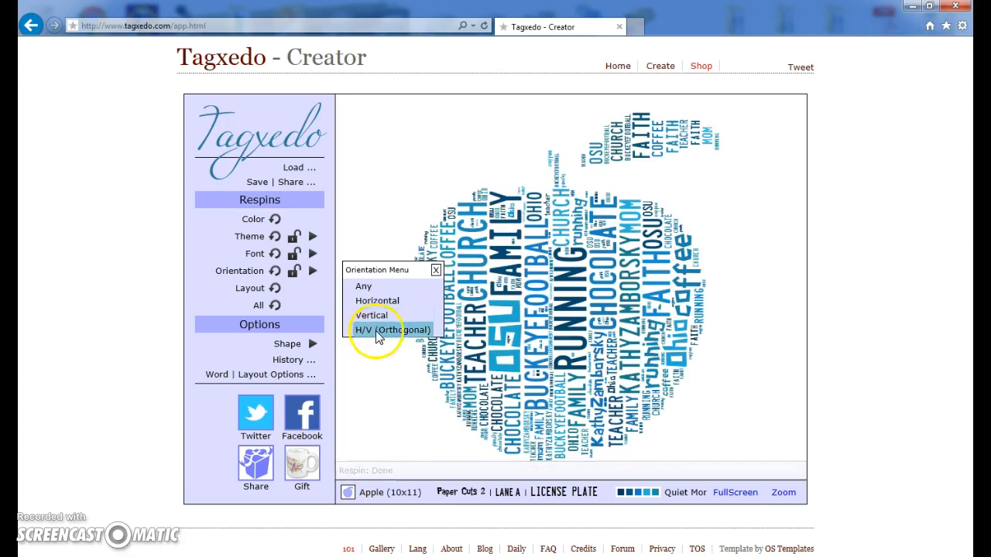
pyautogui.click(379, 332)
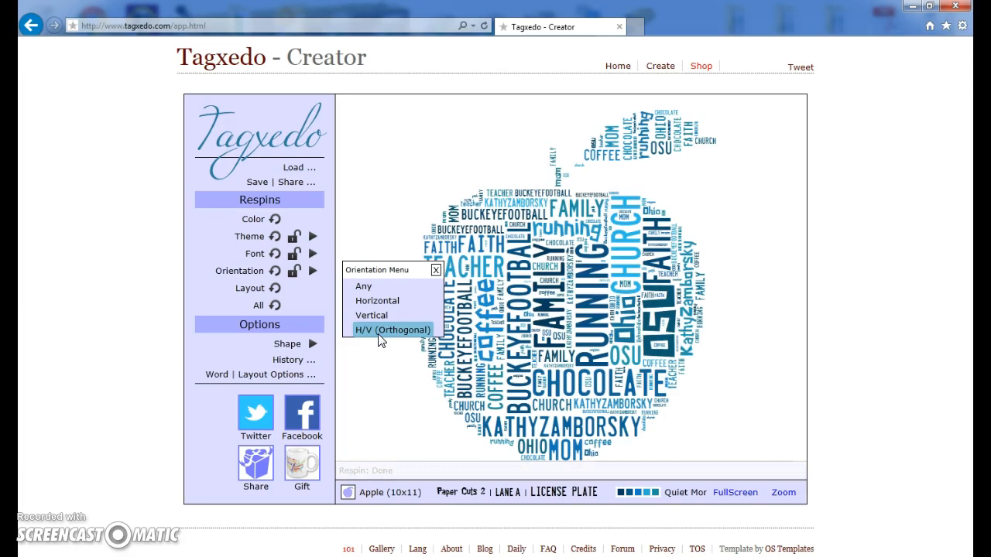
pyautogui.click(381, 302)
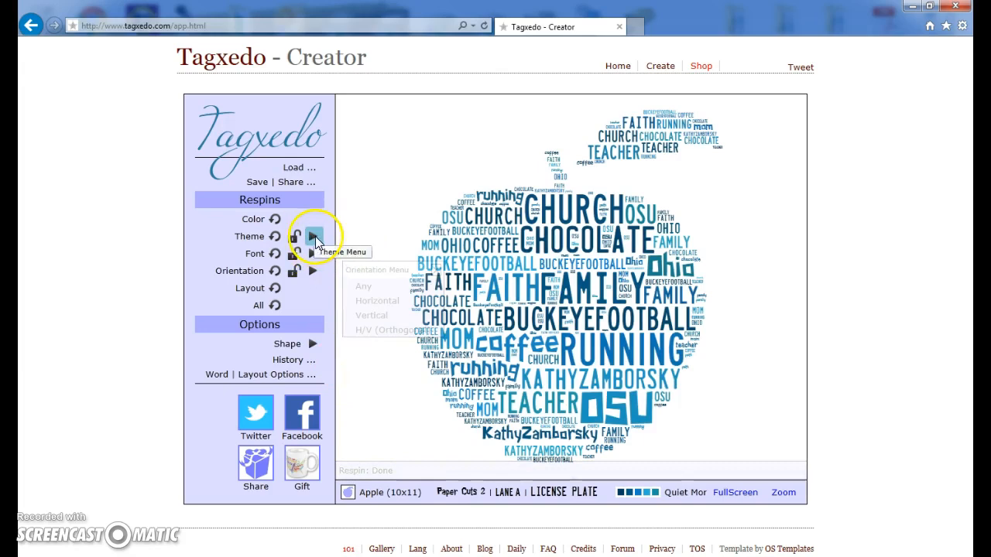
# Step: Try the Aline color theme on the word cloud and apply the Arizona Sunrise theme instead
pyautogui.moveTo(316, 238)
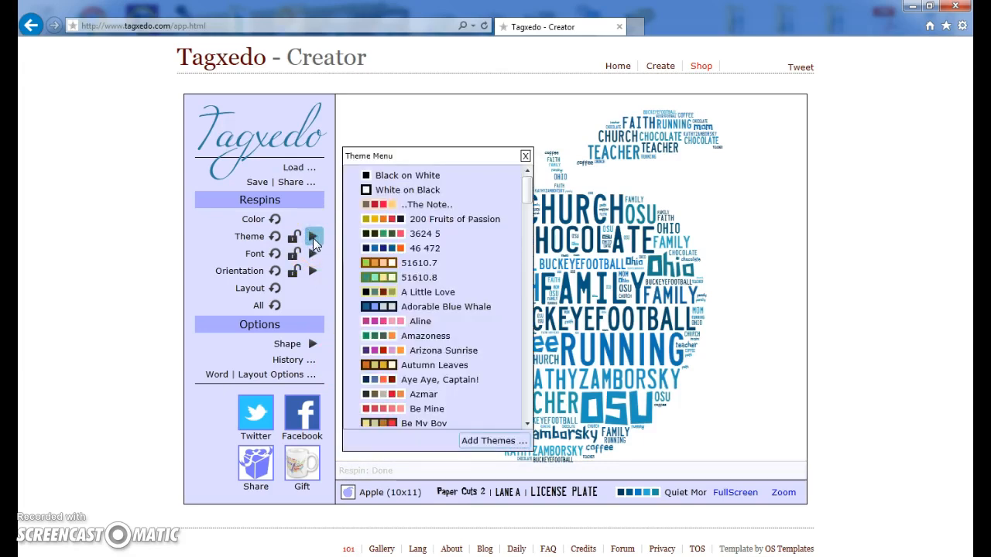
pyautogui.click(387, 236)
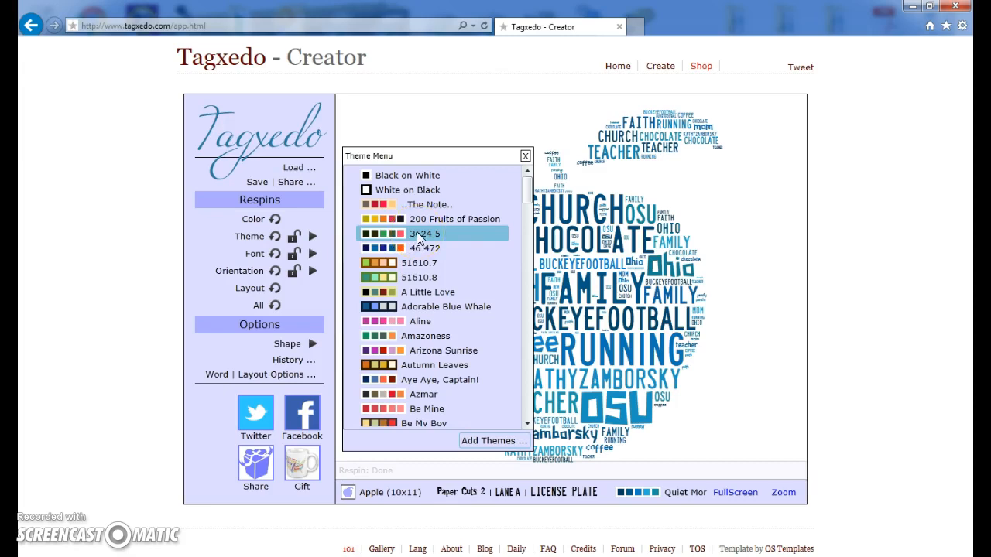
pyautogui.click(378, 325)
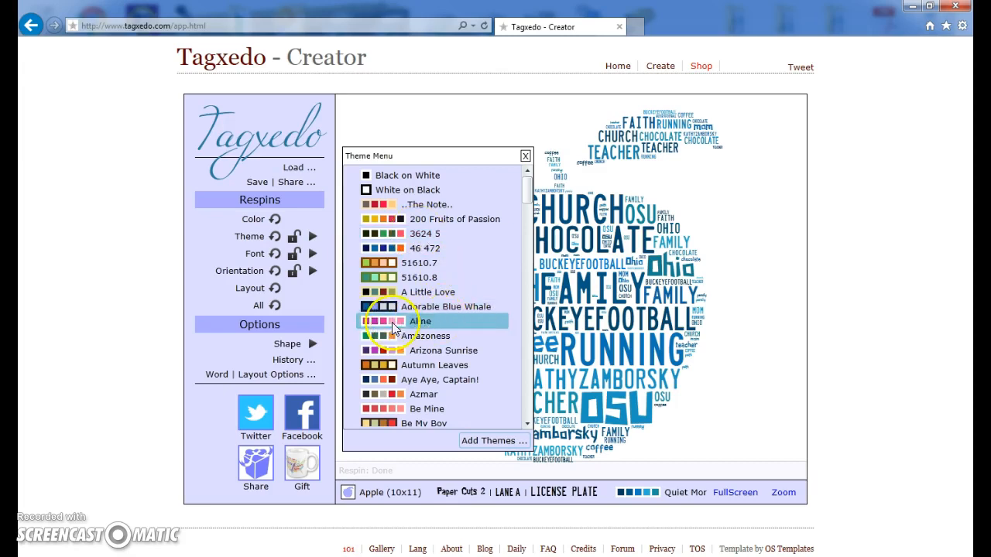
pyautogui.click(411, 325)
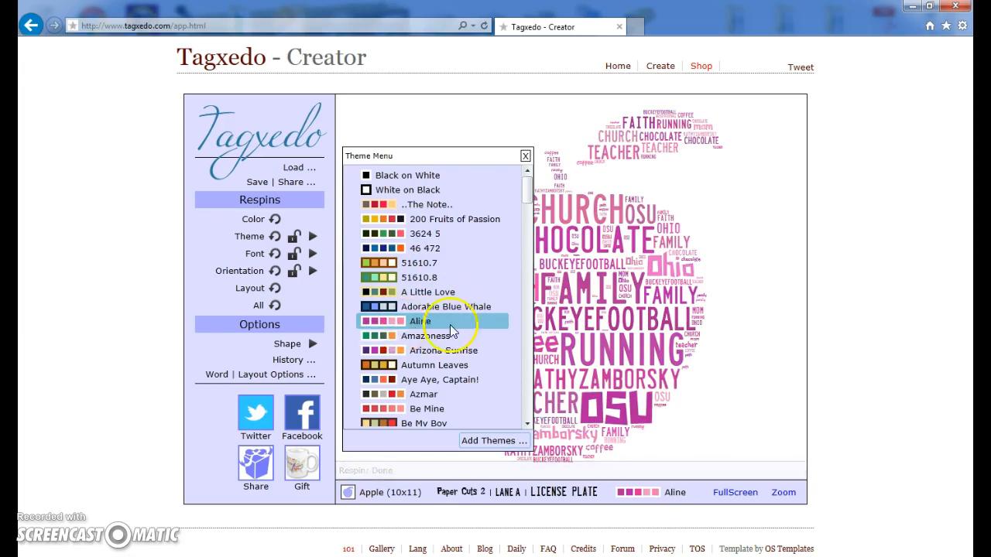
pyautogui.click(390, 357)
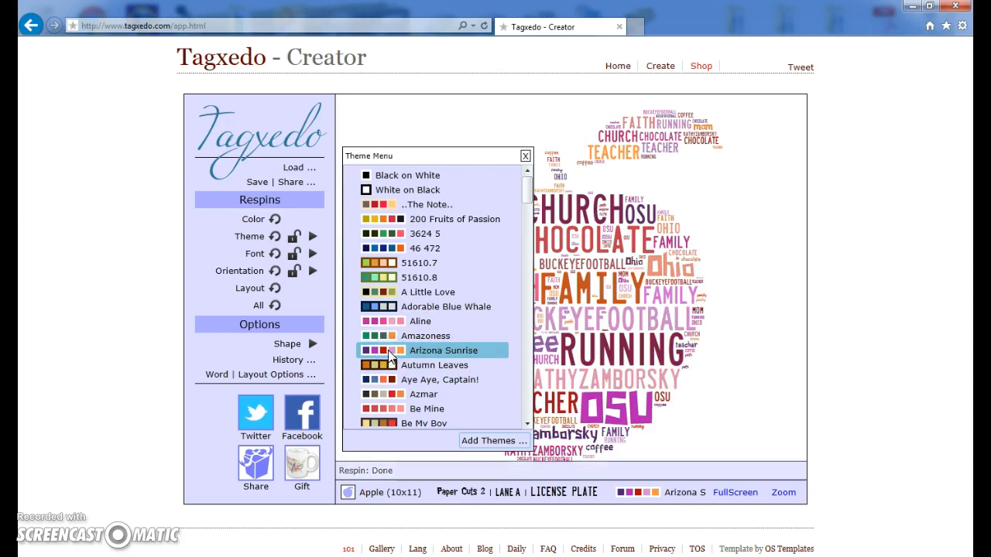
pyautogui.click(446, 354)
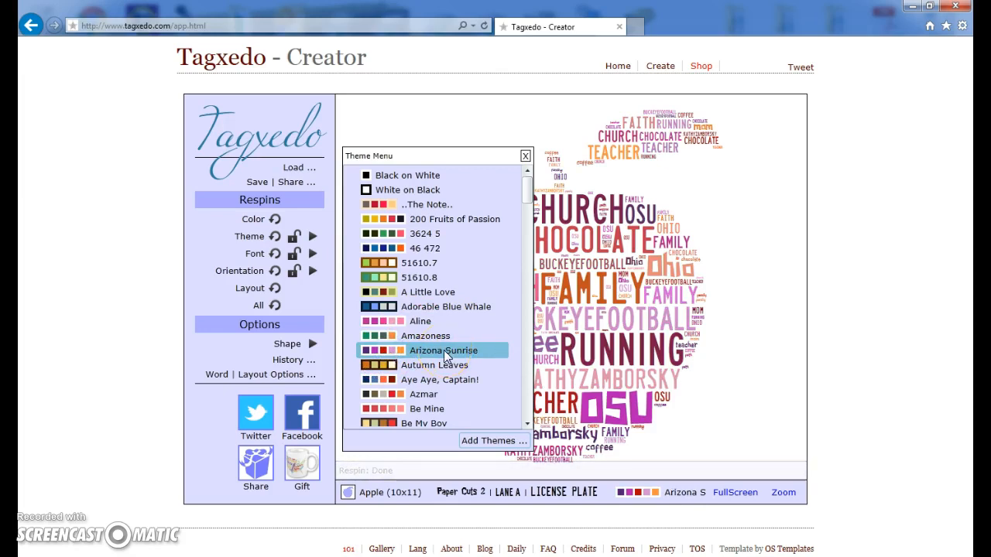
pyautogui.click(320, 237)
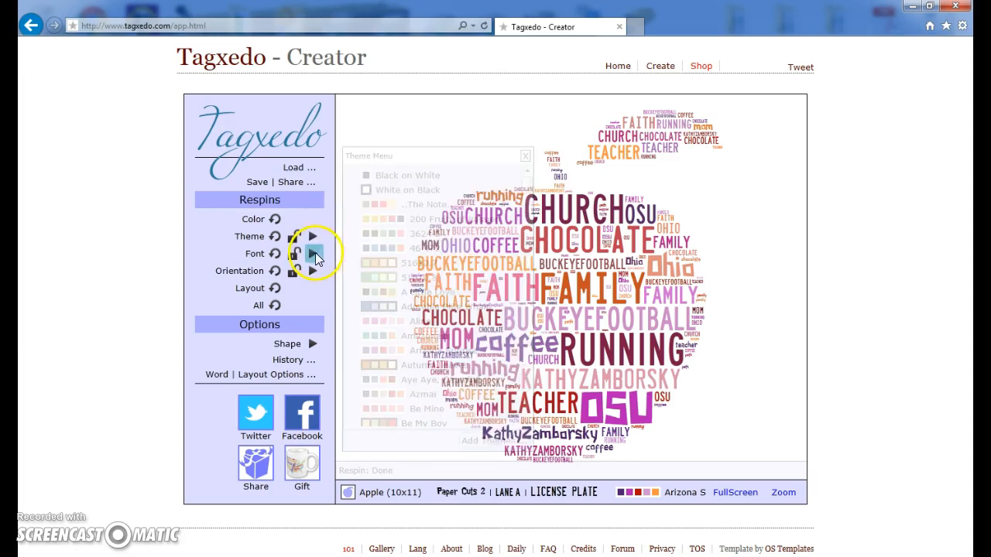
# Step: Change the word cloud's font to Desigers and close the font choices
pyautogui.click(315, 252)
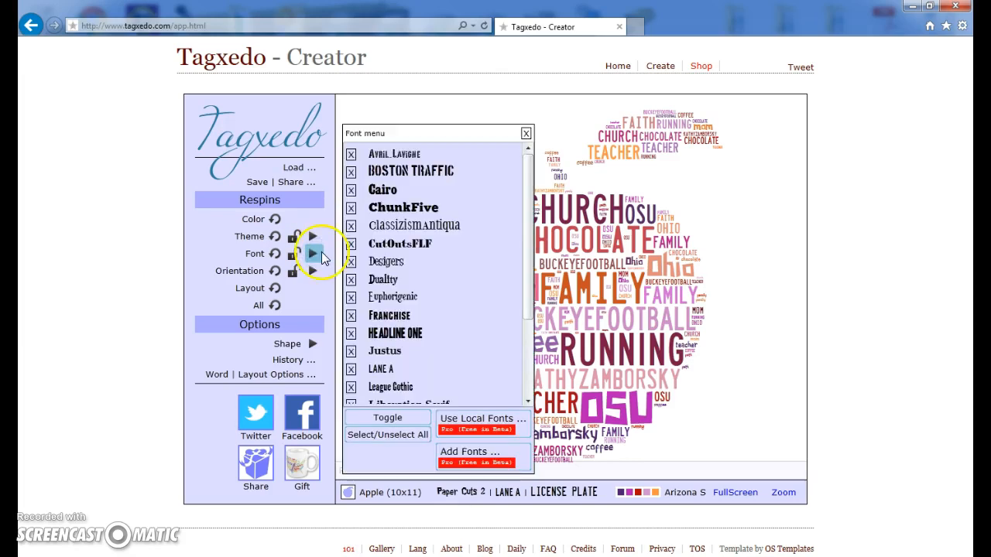
pyautogui.click(384, 262)
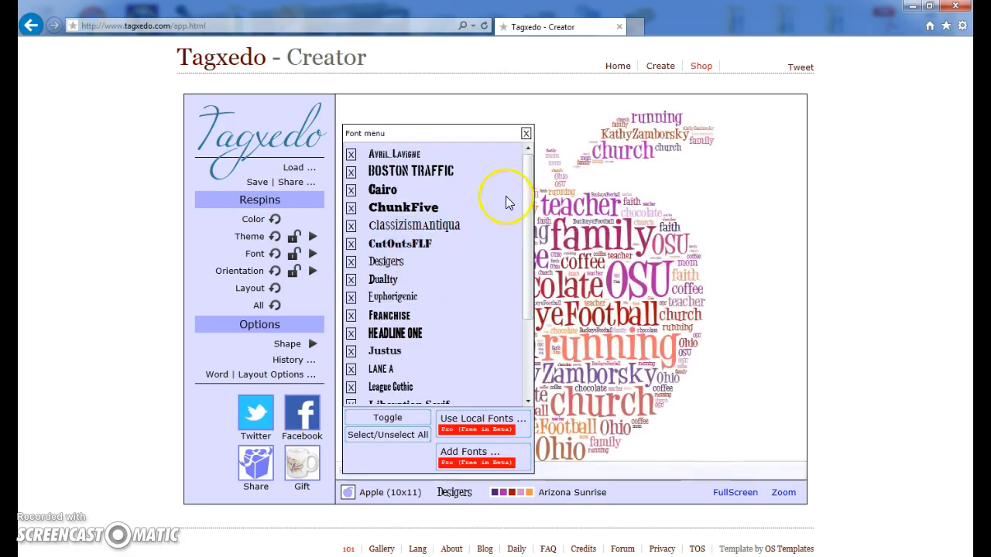
pyautogui.moveTo(522, 177); pyautogui.dragTo(526, 219)
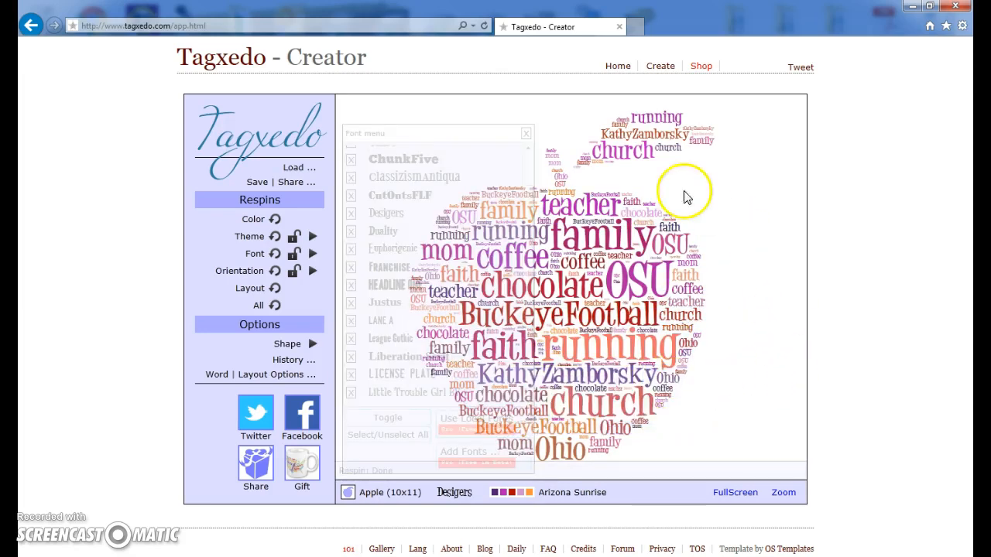
pyautogui.click(524, 136)
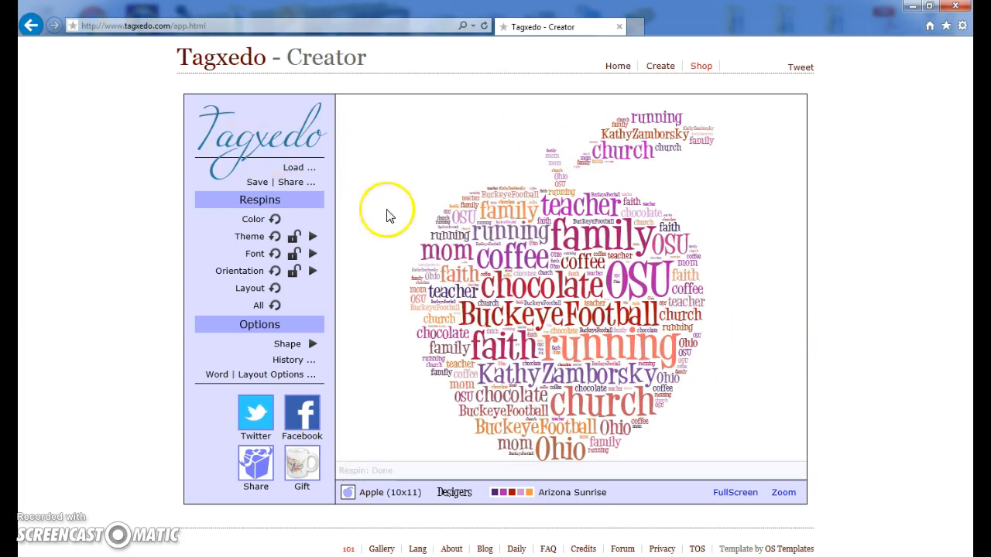
# Step: Respin the word cloud's layout, and respin all of its settings at once to randomize theme, font and orientation
pyautogui.click(275, 289)
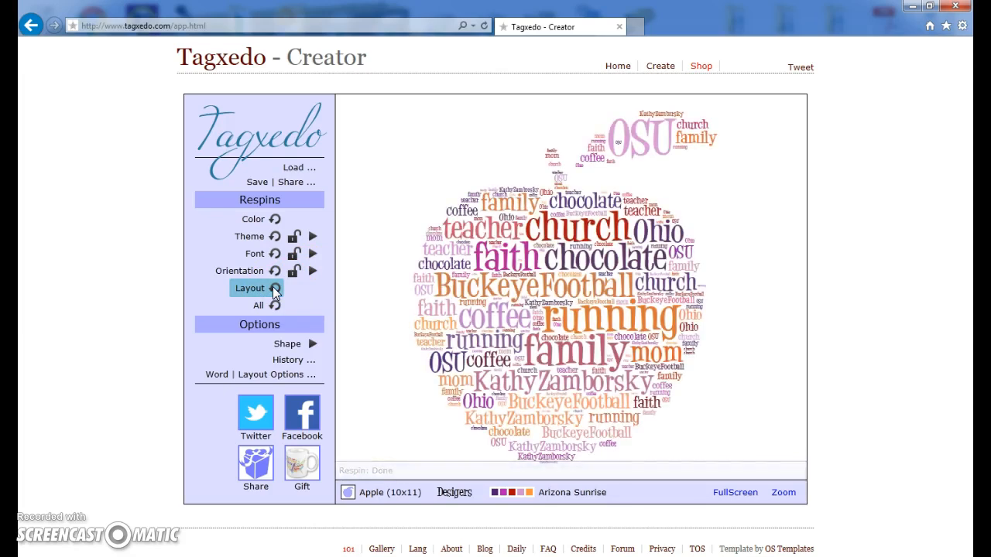
pyautogui.click(424, 389)
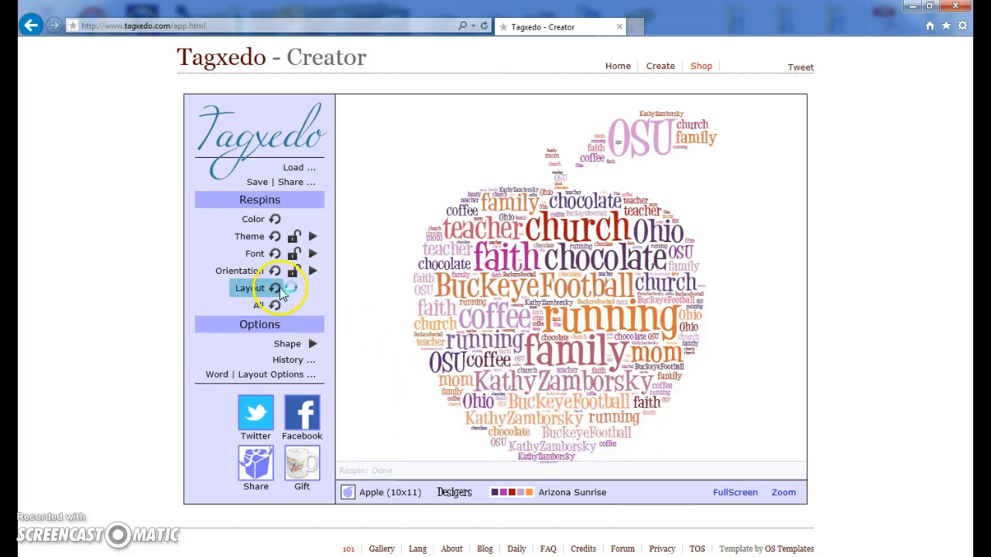
pyautogui.click(276, 305)
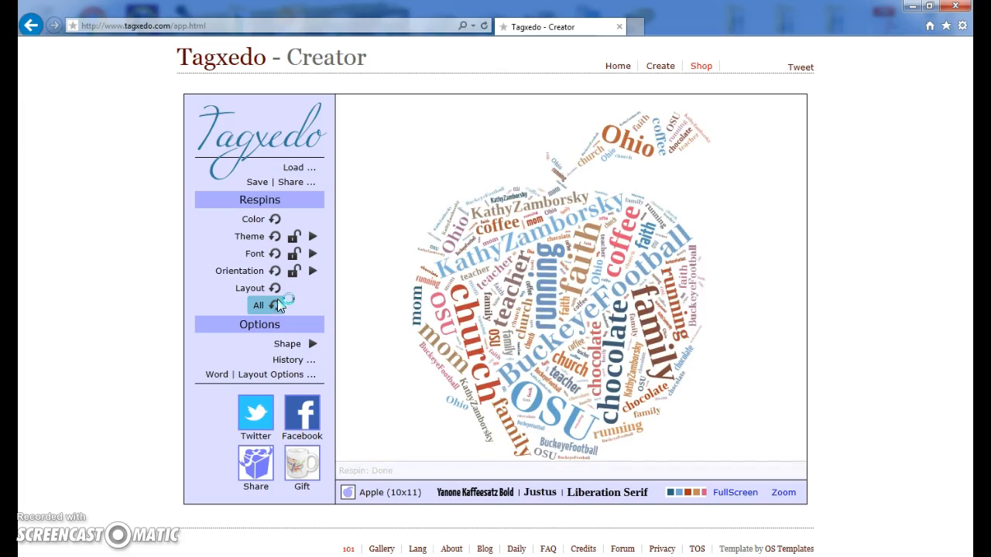
# Step: Apply the Arizona Sunrise color theme to the respun apple cloud, reapply it to reshuffle the colors, and close the theme choices
pyautogui.click(313, 237)
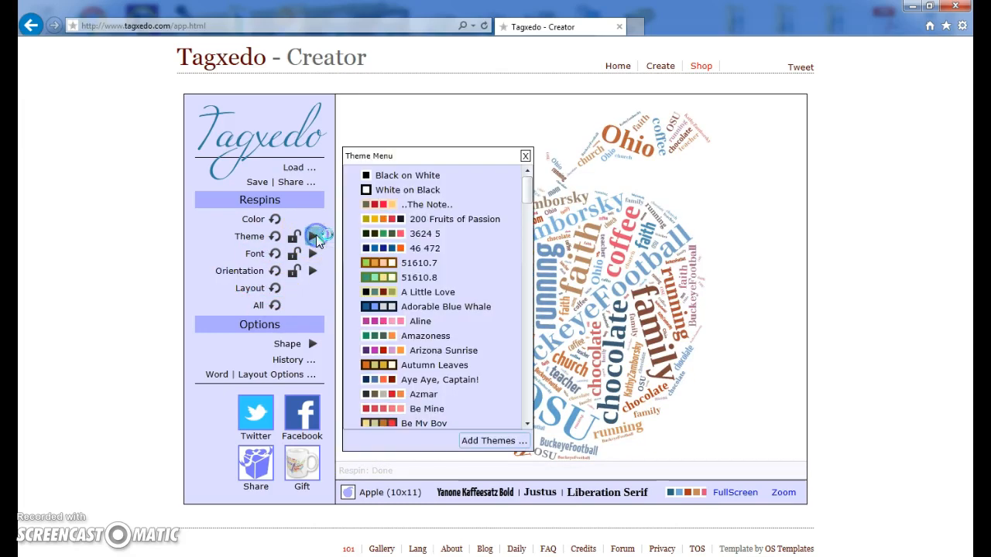
pyautogui.click(377, 352)
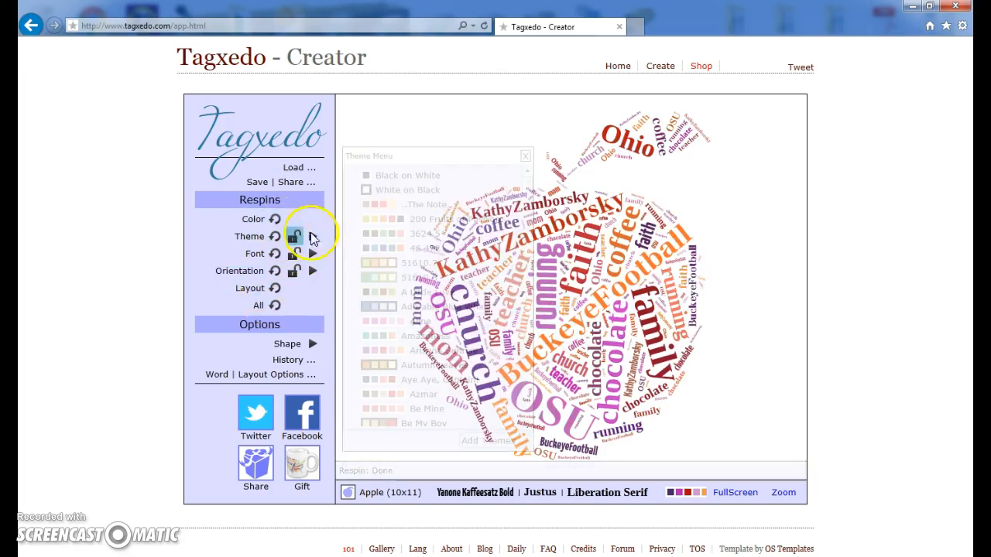
pyautogui.moveTo(317, 236)
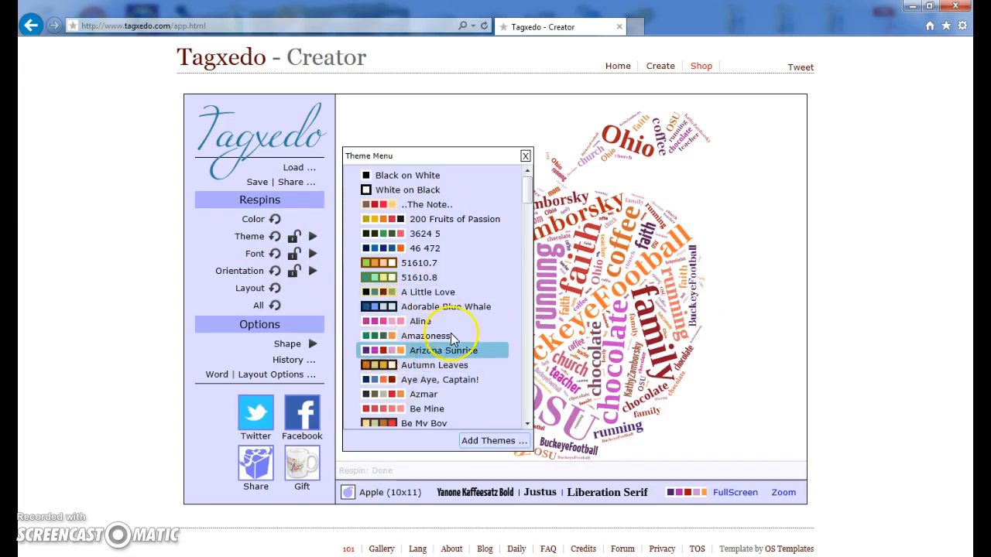
pyautogui.click(396, 351)
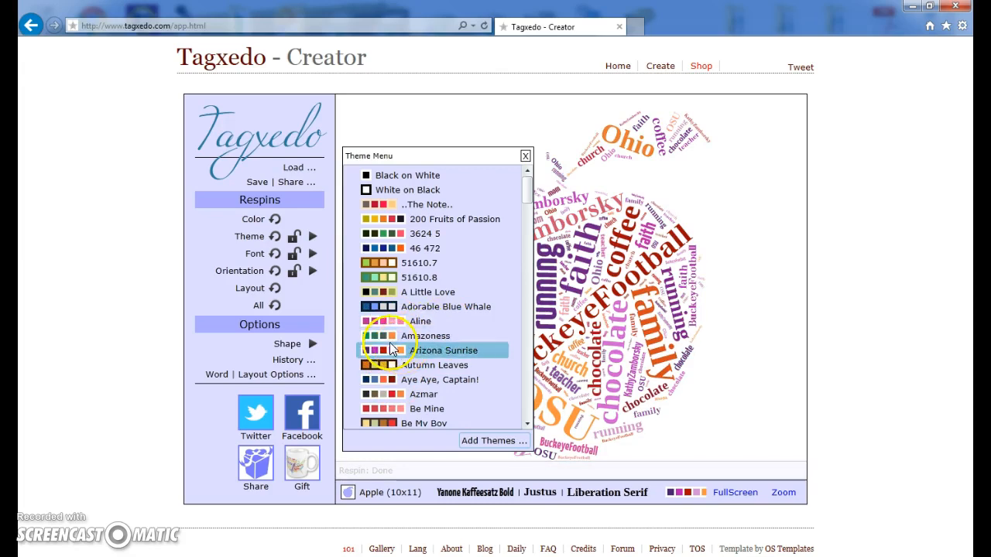
pyautogui.click(327, 261)
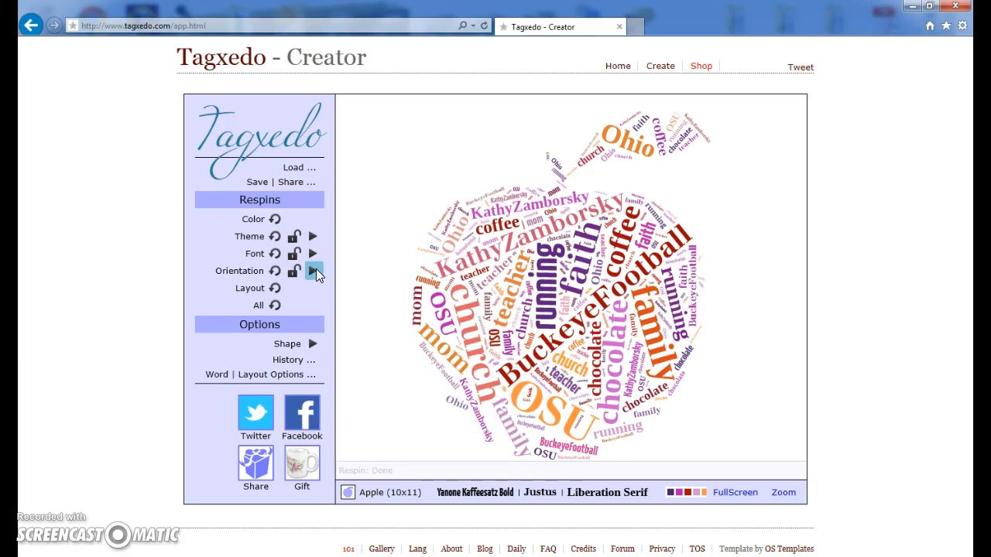
# Step: Try the H/V (Orthogonal) word orientation on the apple cloud and settle on Horizontal
pyautogui.click(314, 271)
pyautogui.click(371, 330)
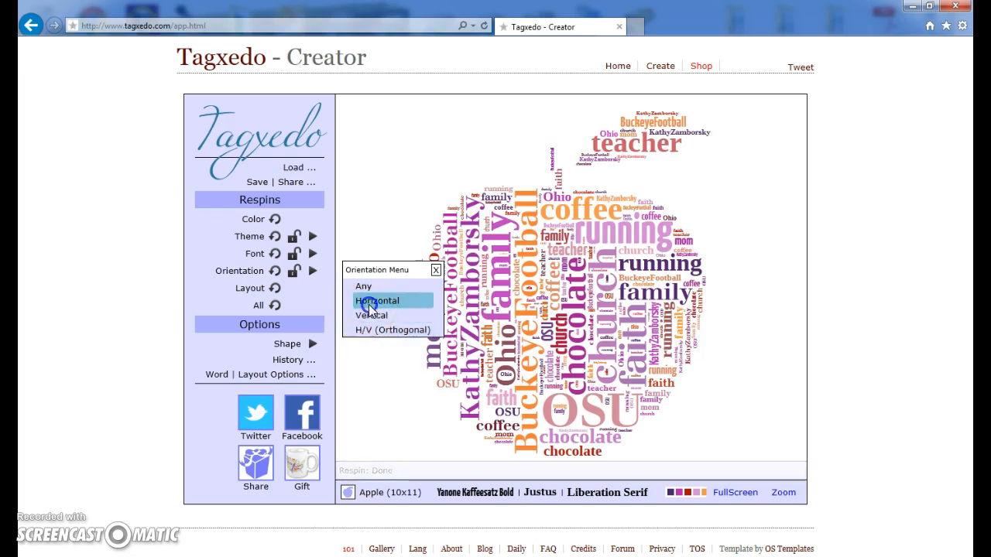
pyautogui.click(370, 306)
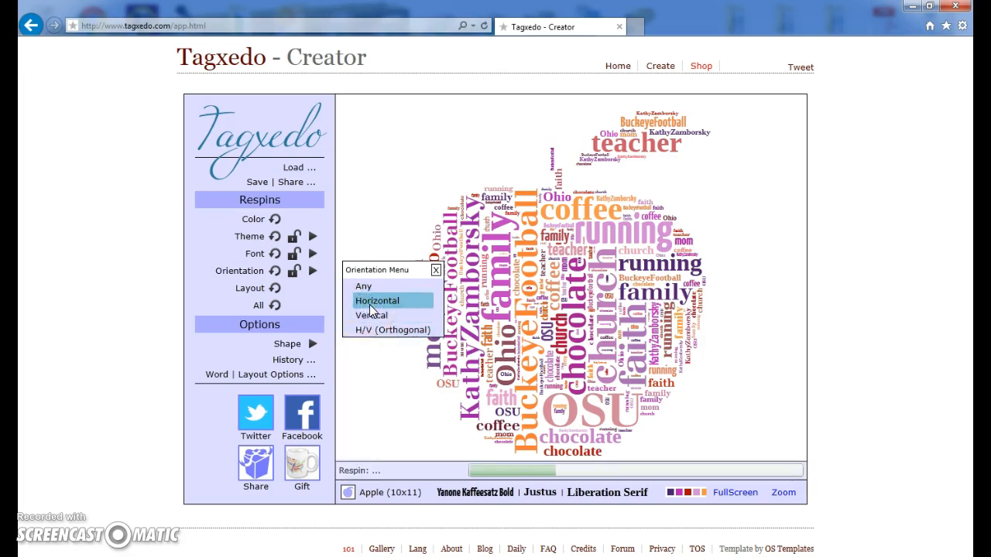
pyautogui.click(382, 307)
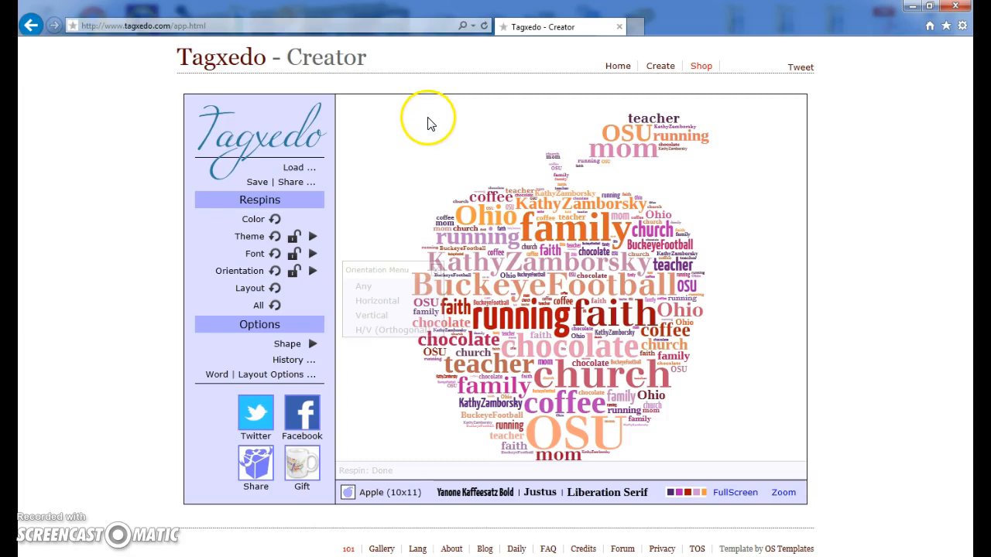
# Step: Set the respun word cloud's font back to Desigers and close the font choices
pyautogui.click(314, 254)
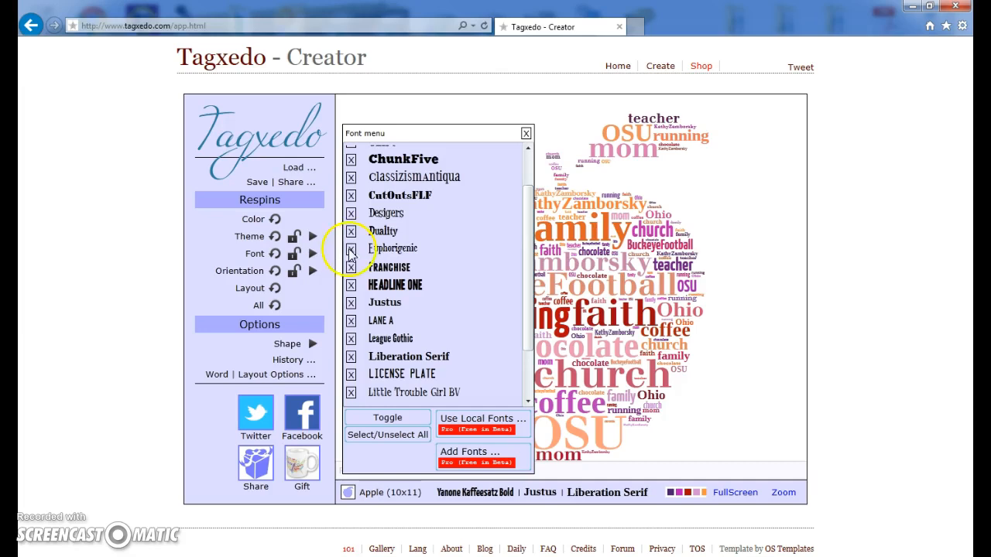
pyautogui.click(401, 218)
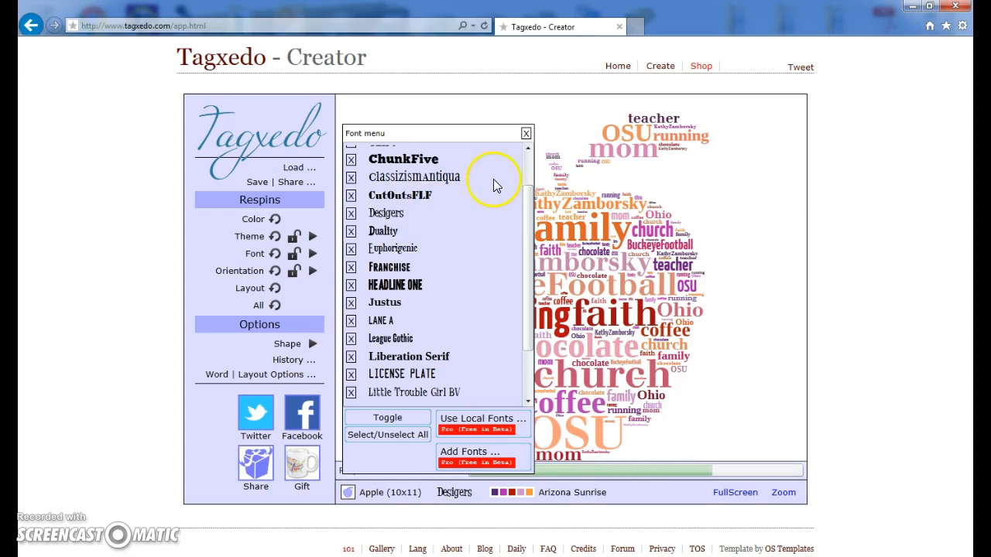
pyautogui.click(525, 133)
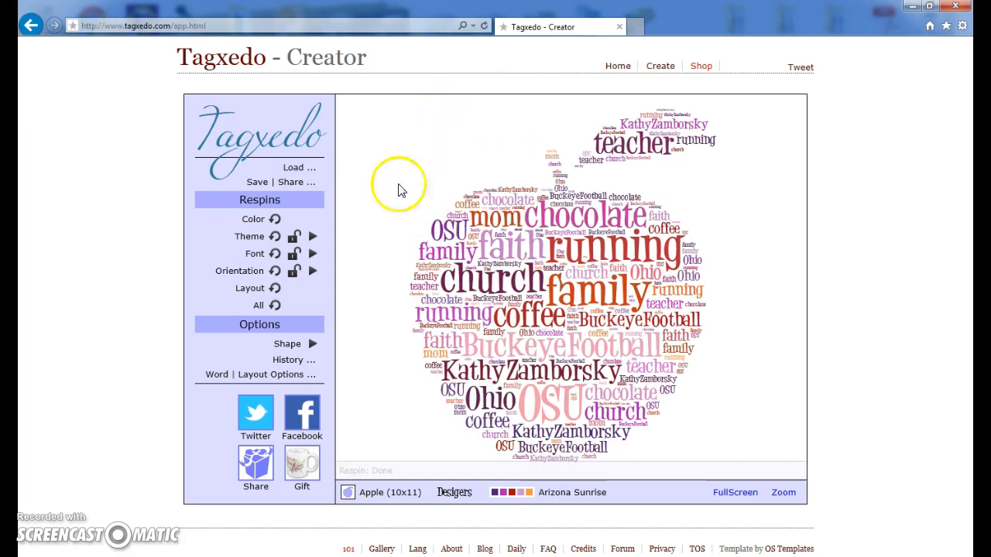
# Step: Print one copy of the word cloud on the Lab 1003 Dell 3130cn Color Laser printer and close the save options
pyautogui.click(280, 187)
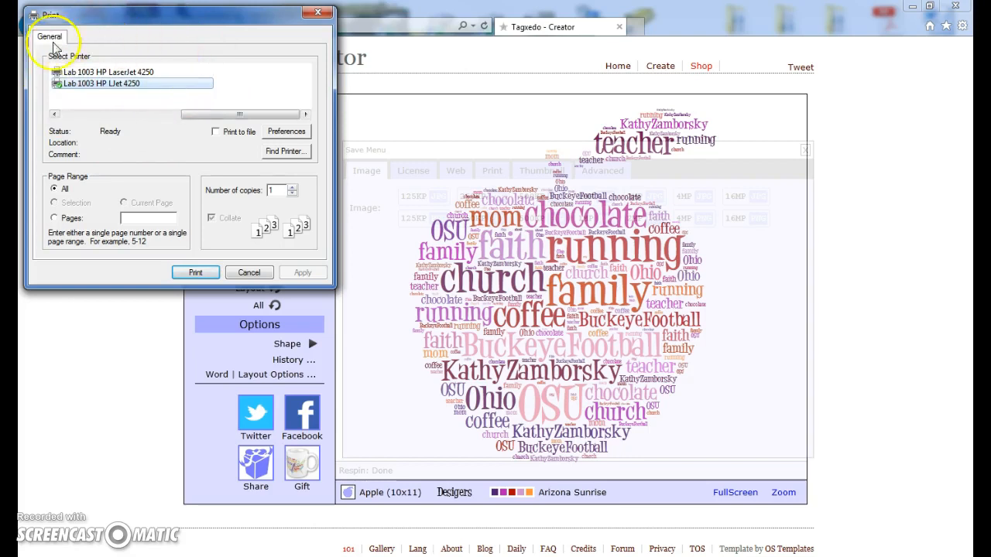
pyautogui.moveTo(260, 114); pyautogui.dragTo(99, 116)
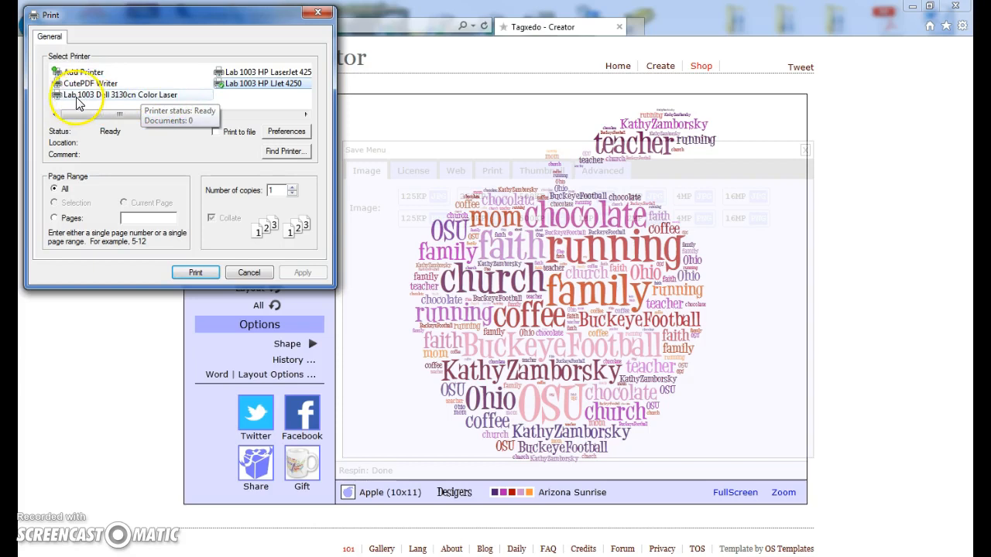
pyautogui.click(160, 96)
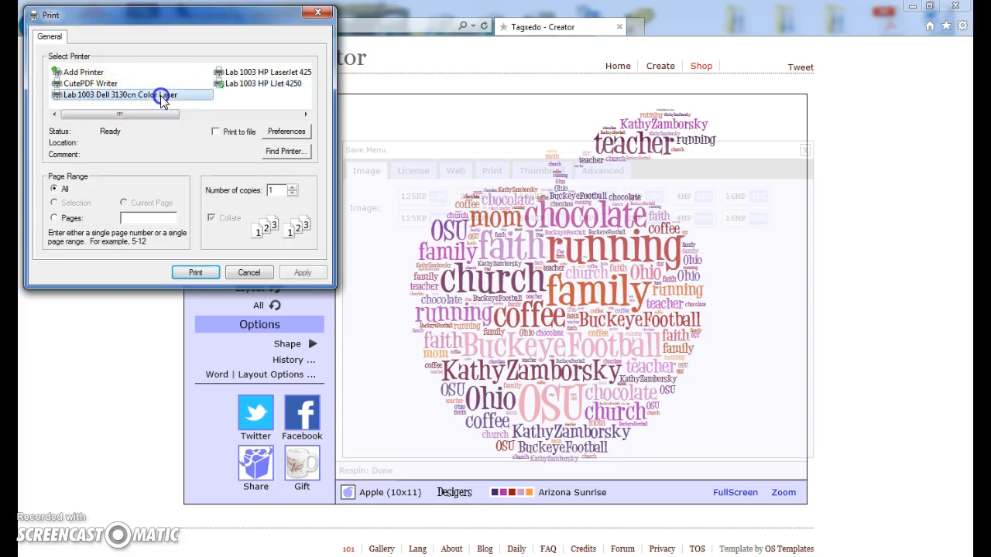
pyautogui.click(199, 274)
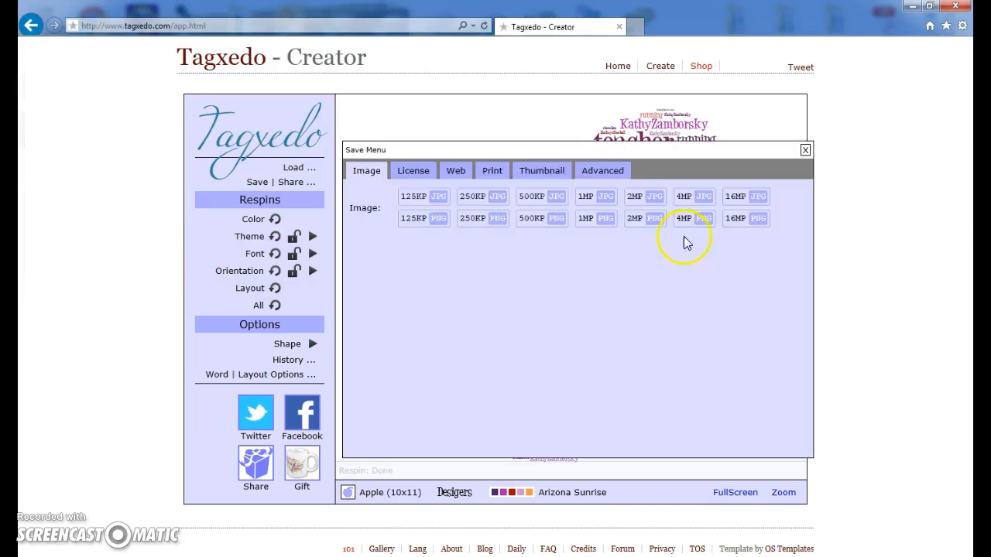
pyautogui.click(804, 150)
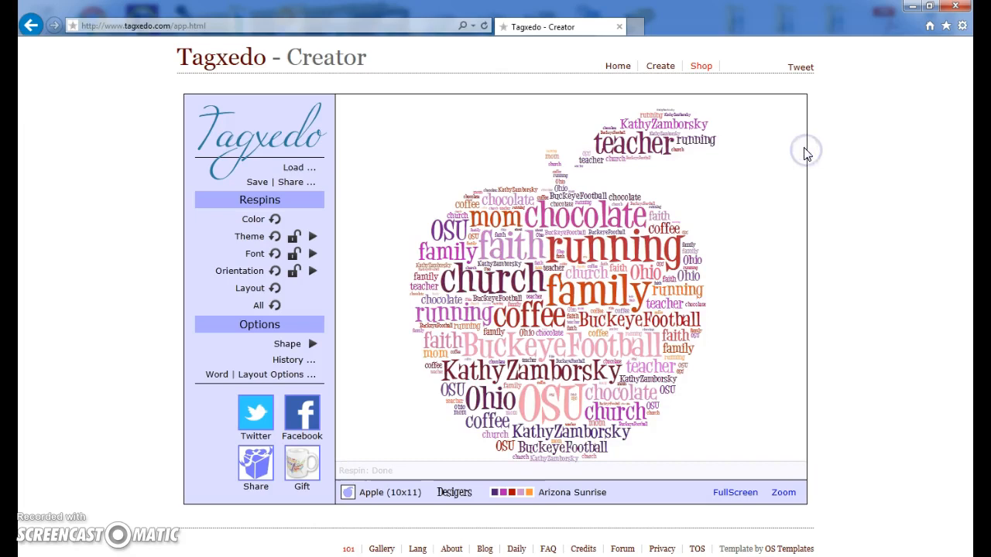